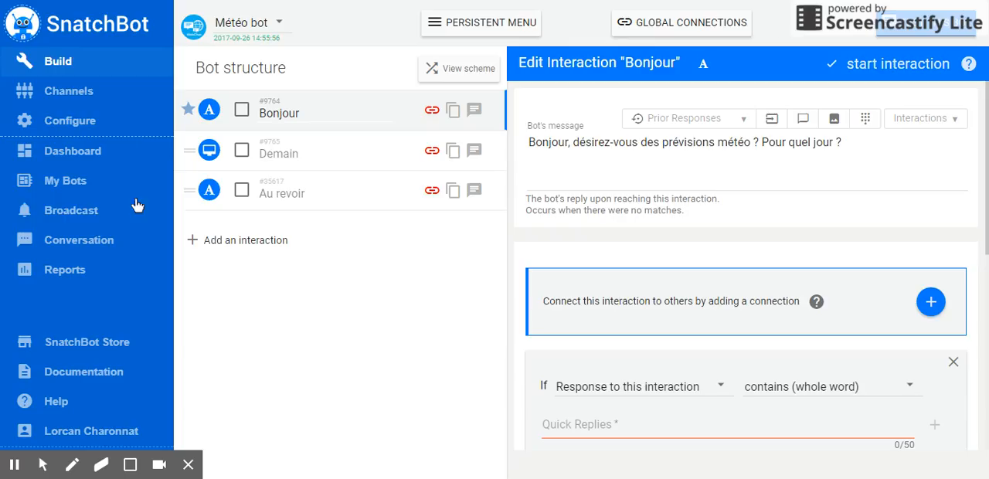
Review the messages of the Demain, Au revoir and Bonjour interactions, and the existing connection in Bonjour.
click(294, 151)
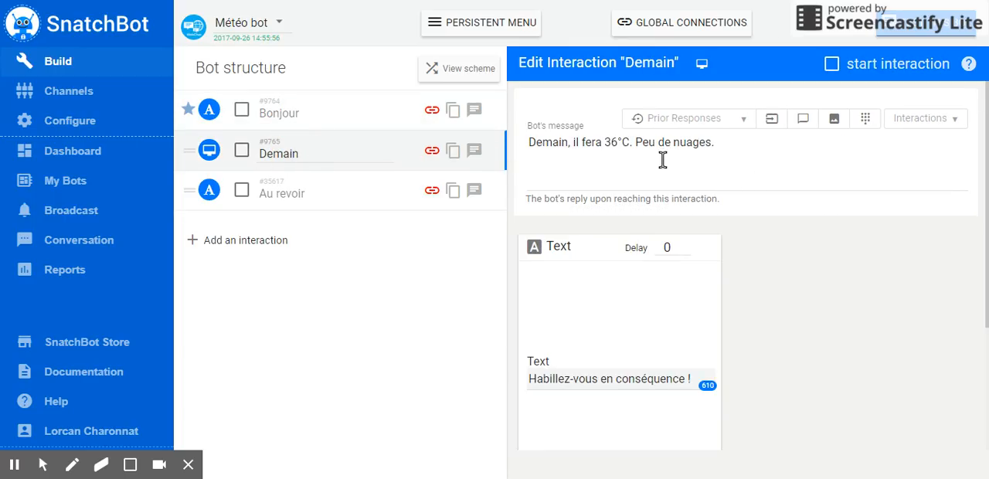
click(350, 199)
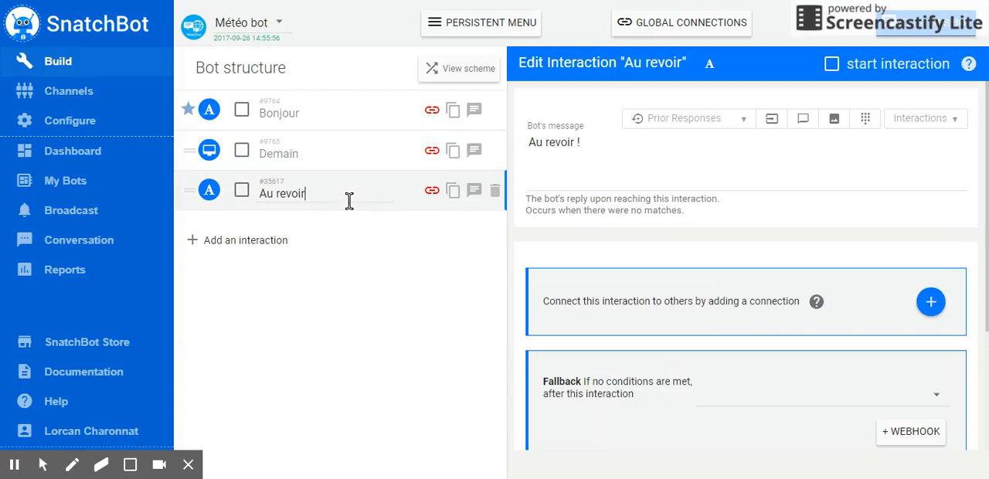
click(348, 113)
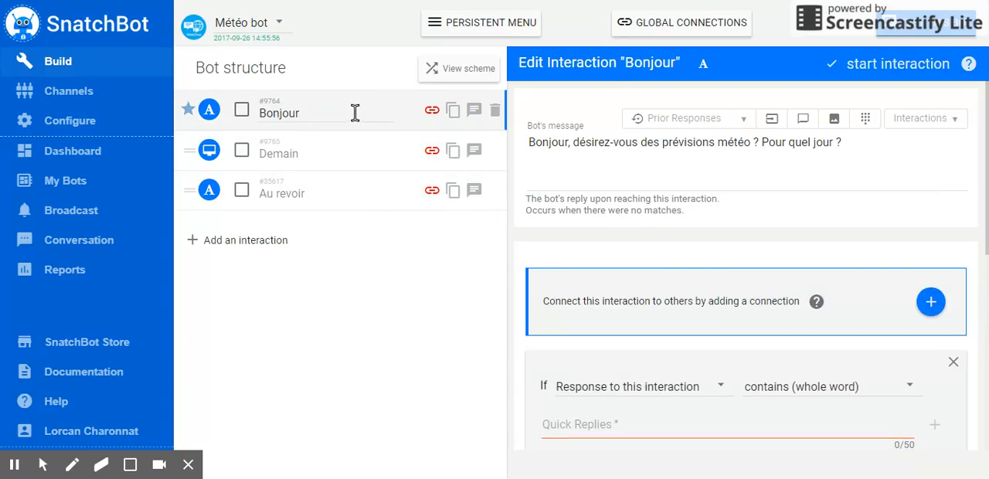
scroll(757, 255, down, 2)
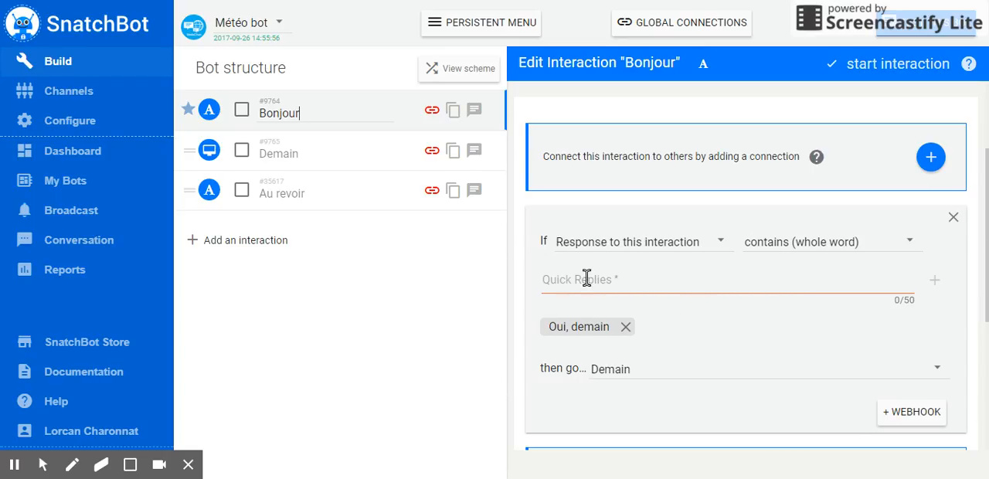
scroll(640, 263, up, 2)
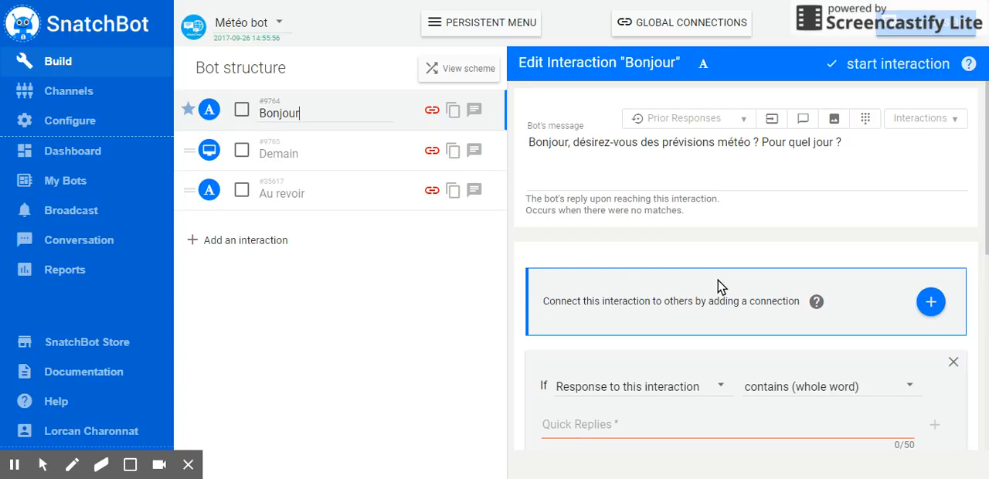
scroll(717, 286, down, 4)
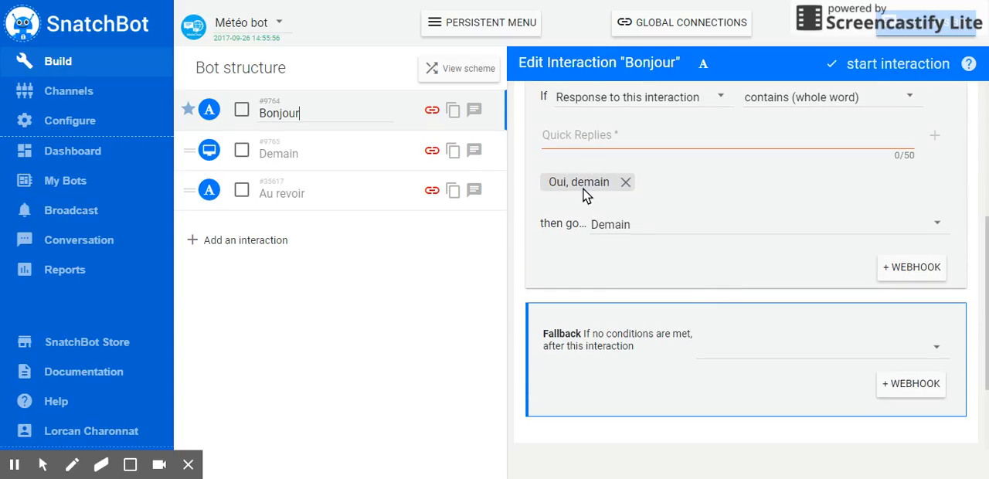
scroll(712, 246, up, 2)
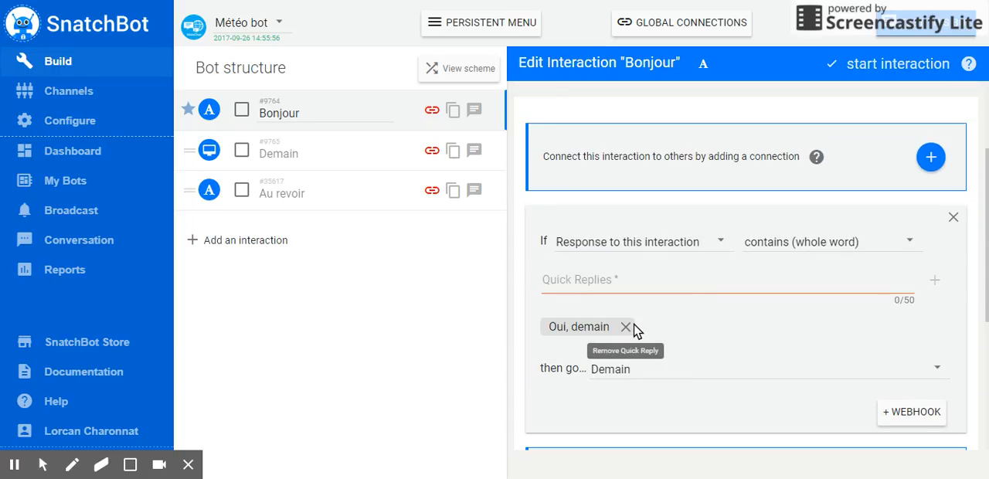
Add "Oui. Demain." as another quick reply in the Bonjour interaction's connection to Demain.
click(640, 286)
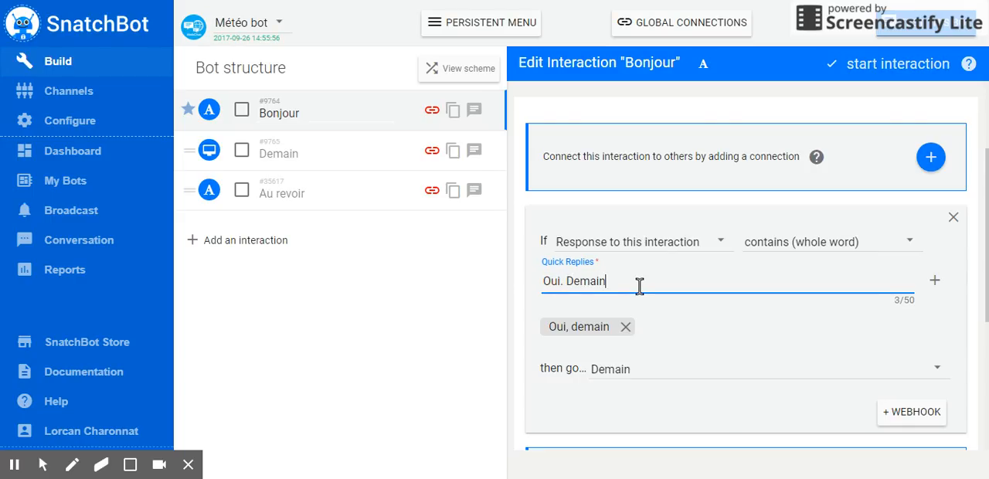
text(Oui. Demain.)
key(Return)
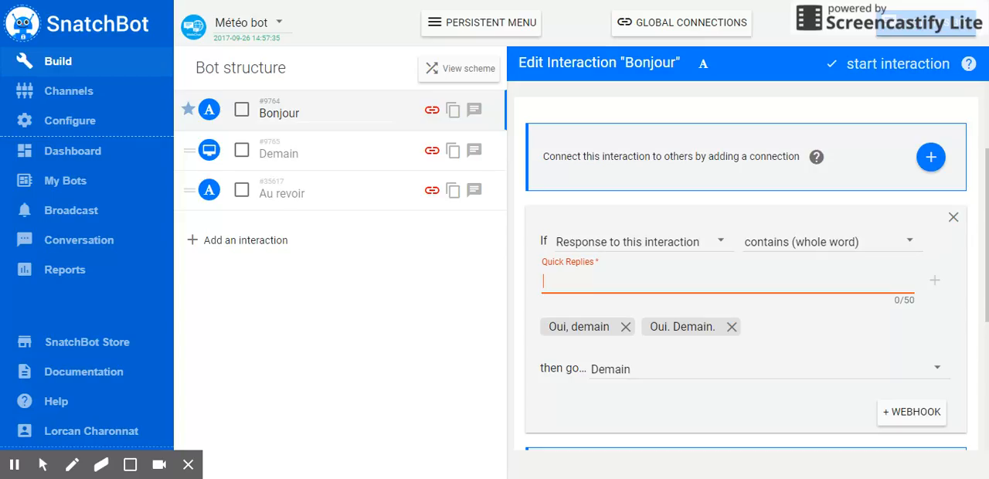
Set the Bonjour connection's condition to contains (any part), add the quick reply "oui" and enter "demain".
click(784, 244)
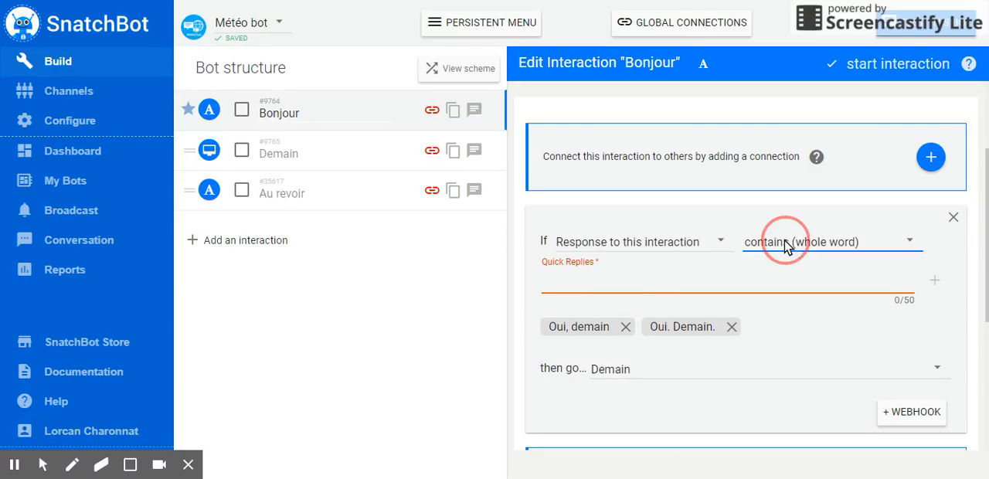
click(788, 275)
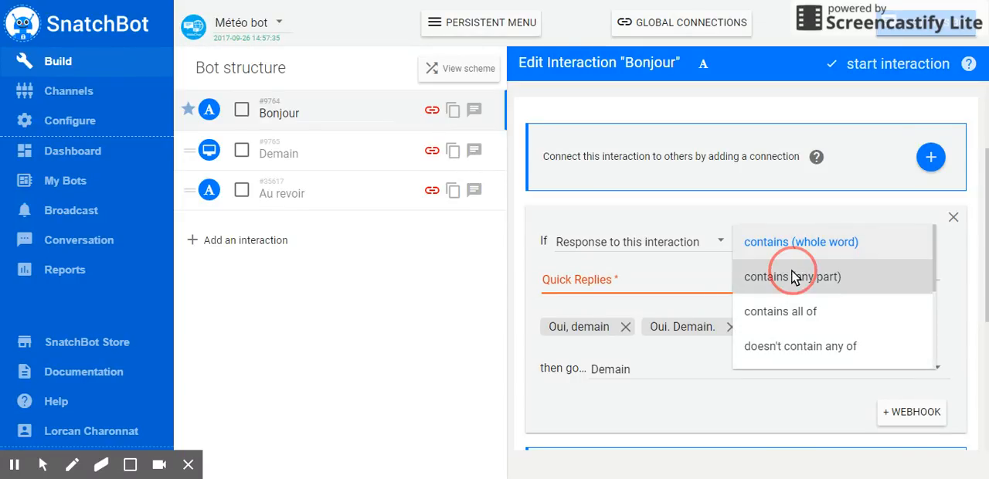
click(650, 280)
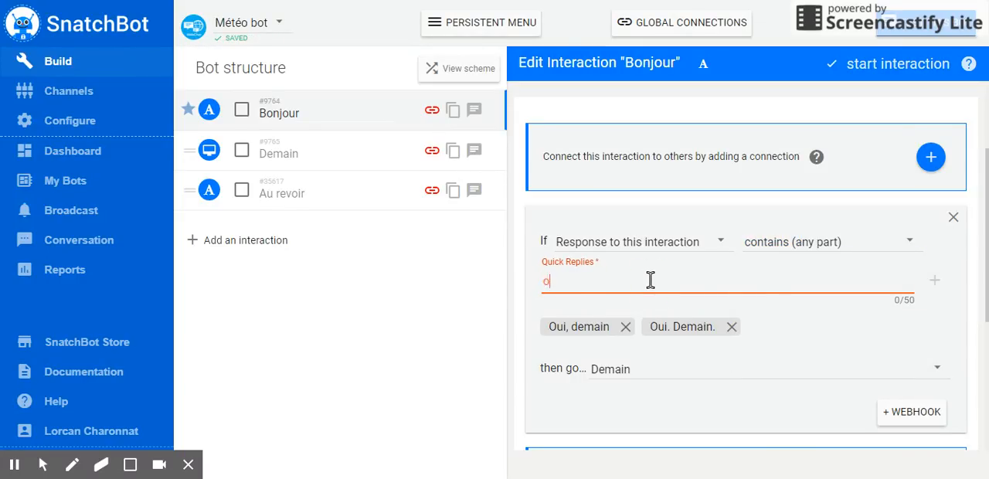
text(oui)
key(Return)
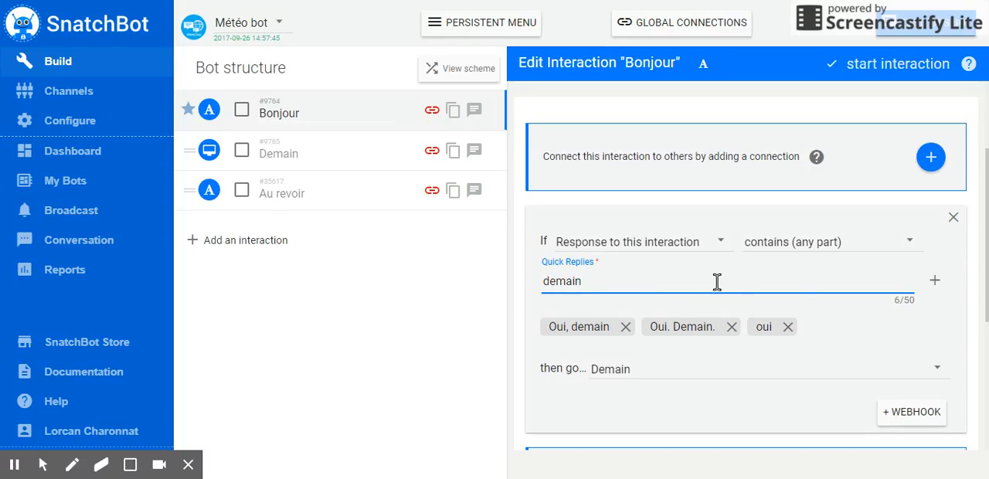
Remove the quick replies "oui", "Oui. Demain." and "Oui, demain" from the Bonjour connection.
click(788, 326)
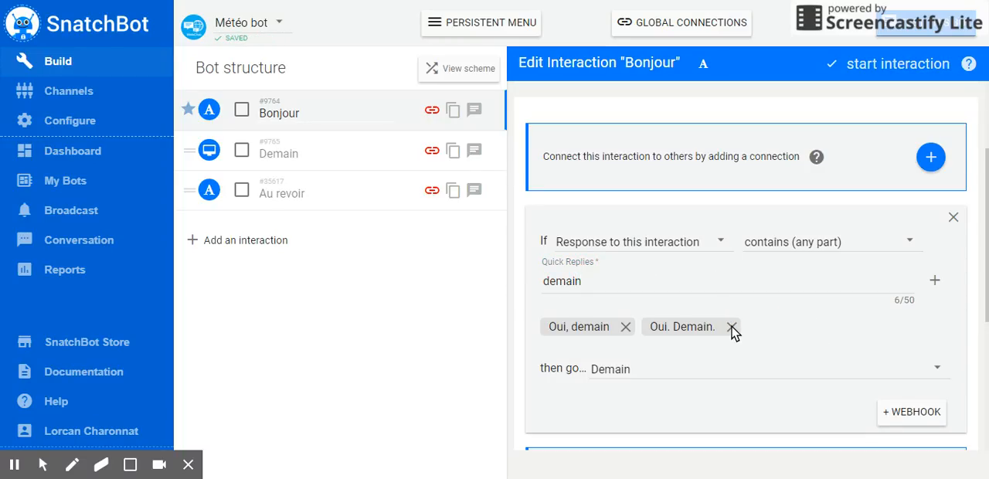
click(731, 327)
click(625, 327)
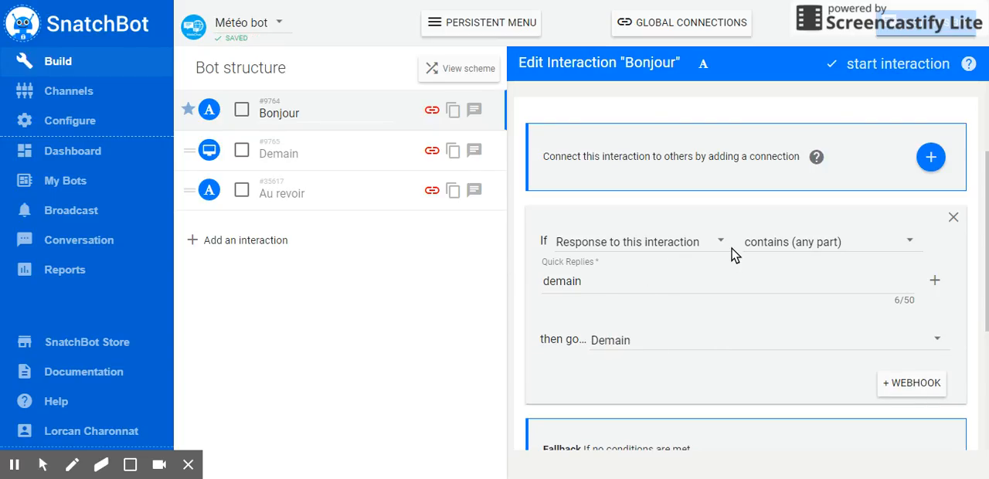
Delete the Bonjour interaction's connection that leads to Demain.
scroll(693, 309, up, 2)
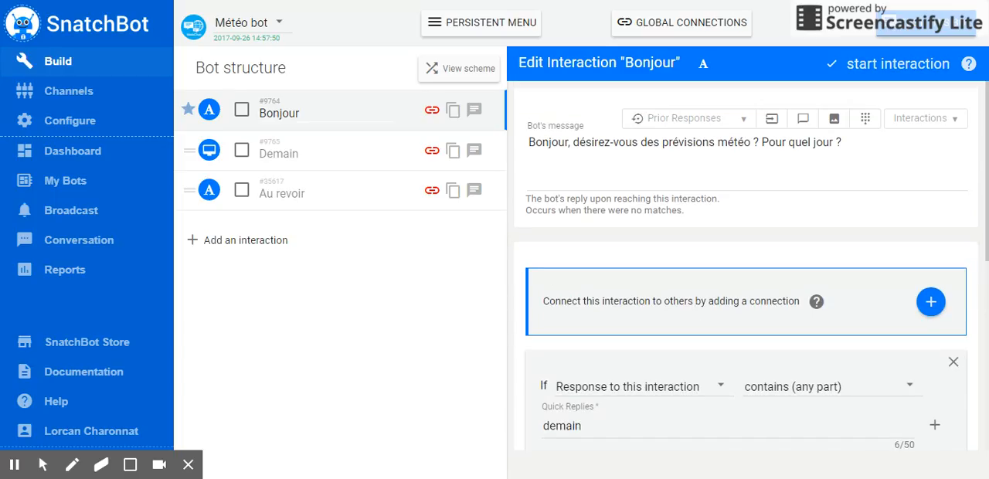
scroll(693, 309, down, 2)
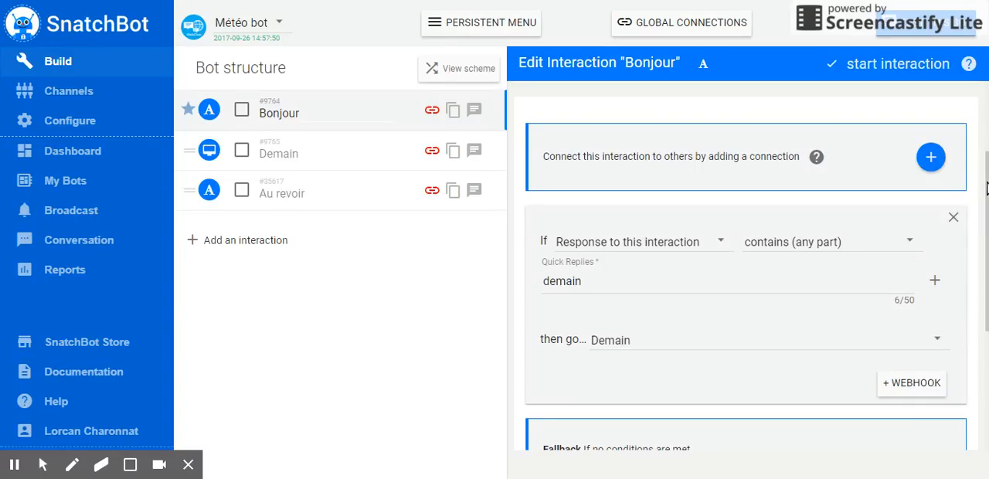
click(955, 219)
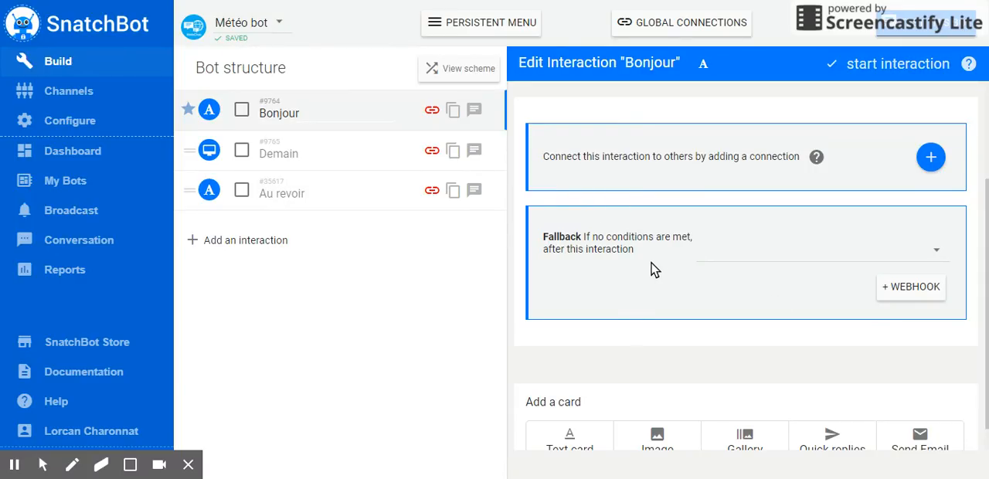
Add a Quick replies card to the Bonjour interaction and disable text input in WebChat when quick replies are present.
scroll(656, 264, down, 1)
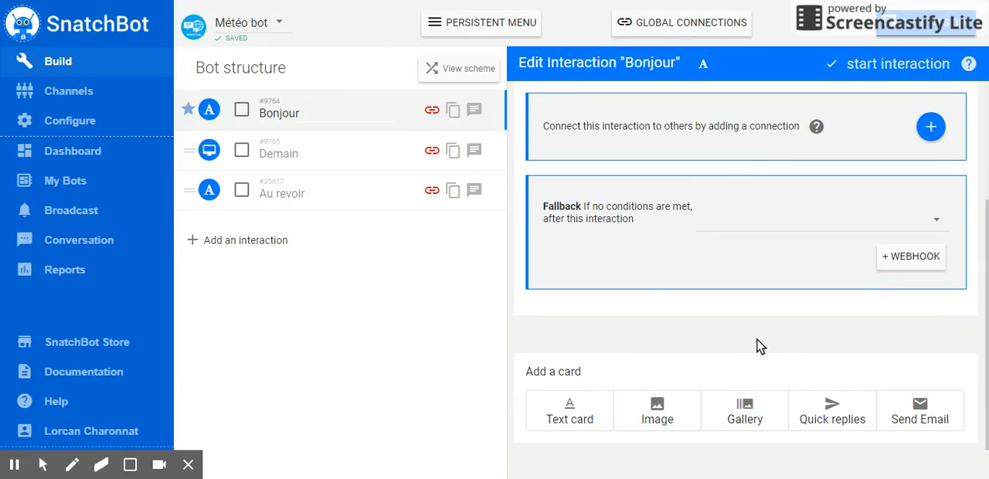
click(836, 411)
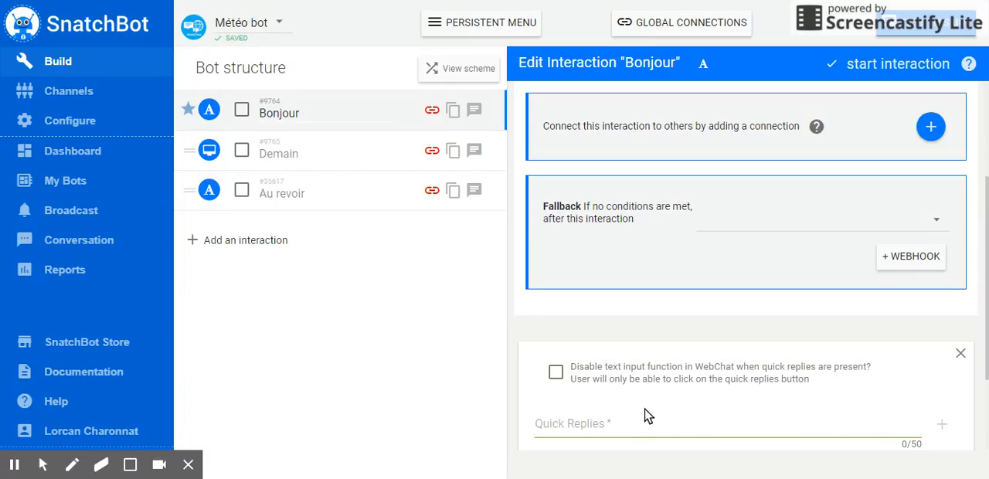
scroll(659, 412, down, 1)
click(556, 246)
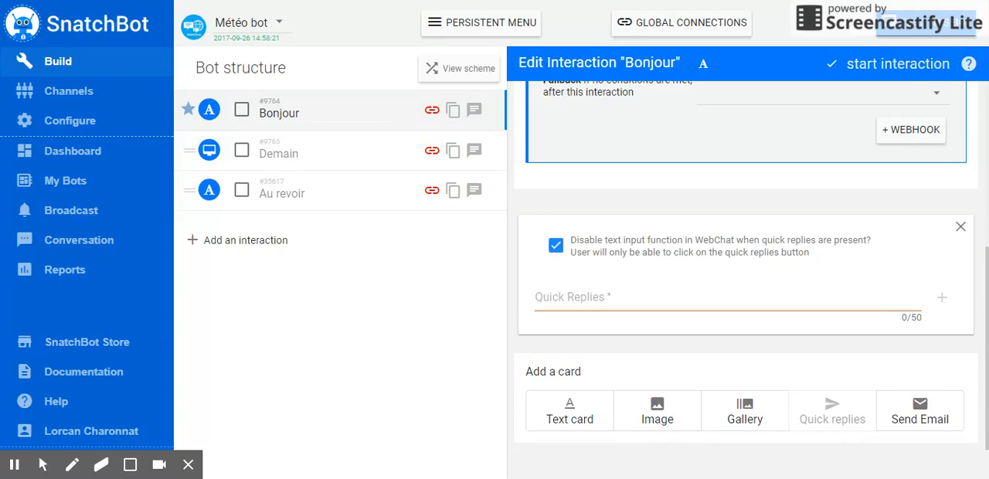
Add the quick reply "Oui, demain" that goes to Demain if Response to this interaction contains (whole word) it.
click(592, 291)
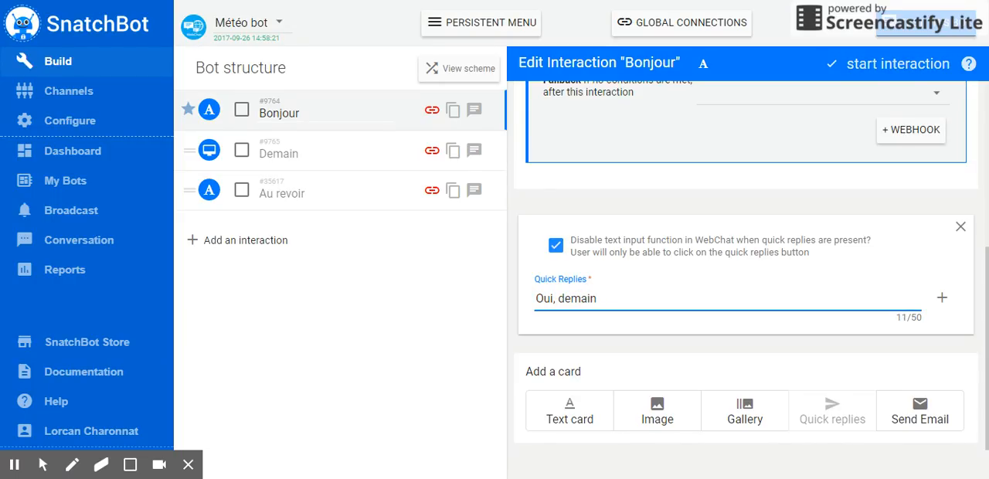
key(Return)
click(470, 214)
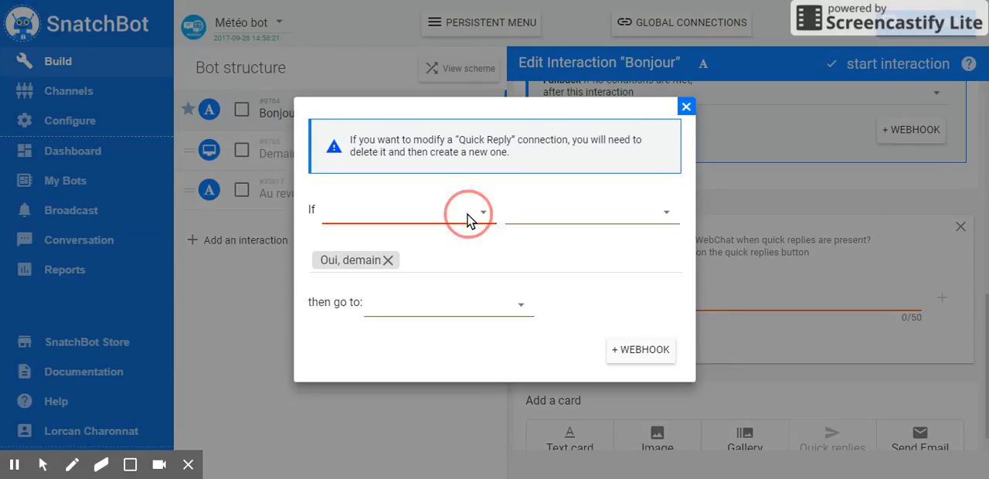
click(471, 224)
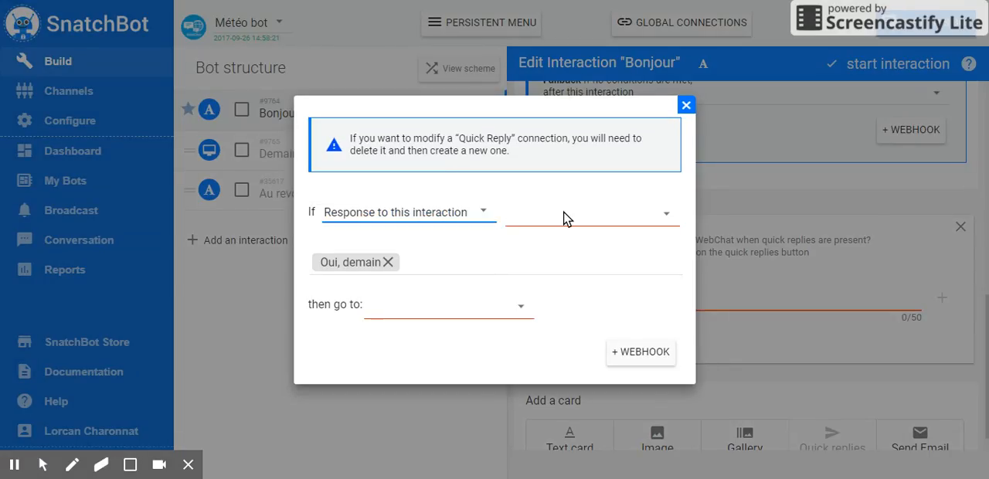
click(564, 220)
click(565, 216)
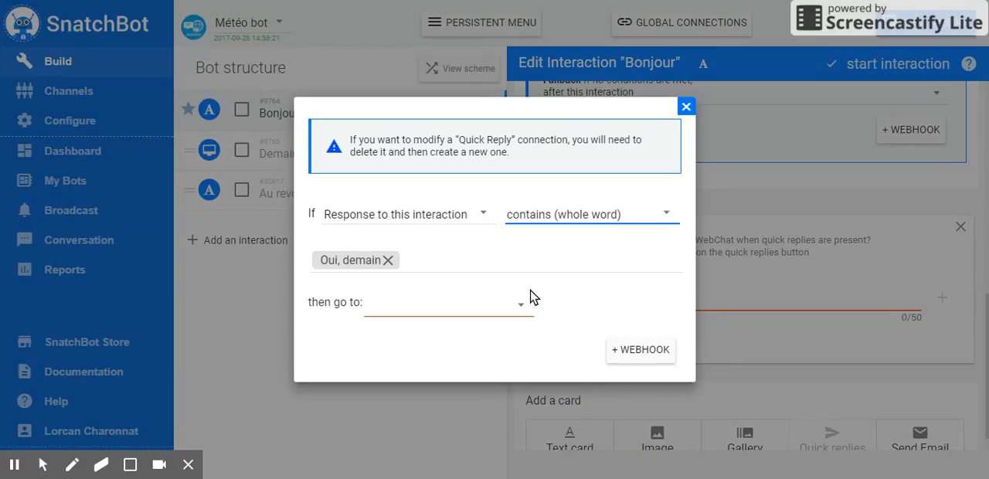
click(495, 317)
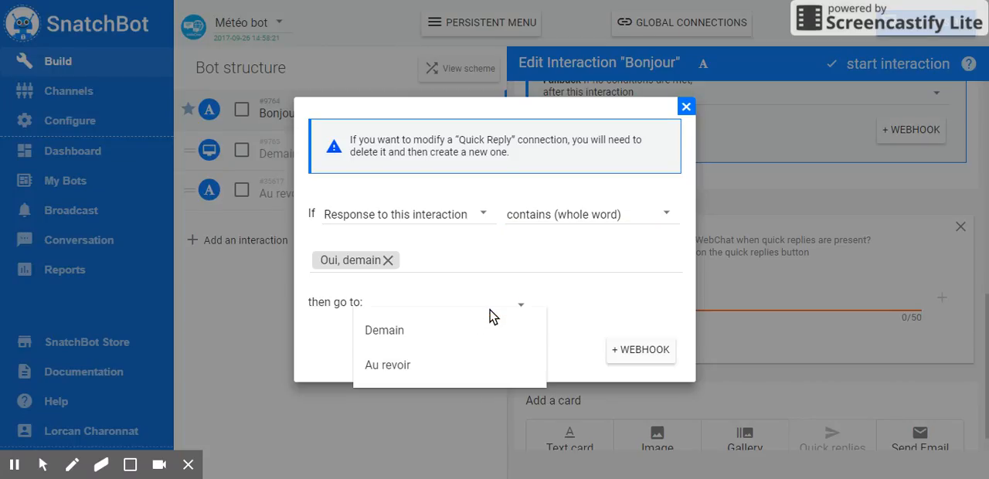
click(437, 331)
click(685, 108)
Add the quick reply "Non" that goes to Au revoir if Response to this interaction contains (whole word) it.
click(677, 296)
text(Non)
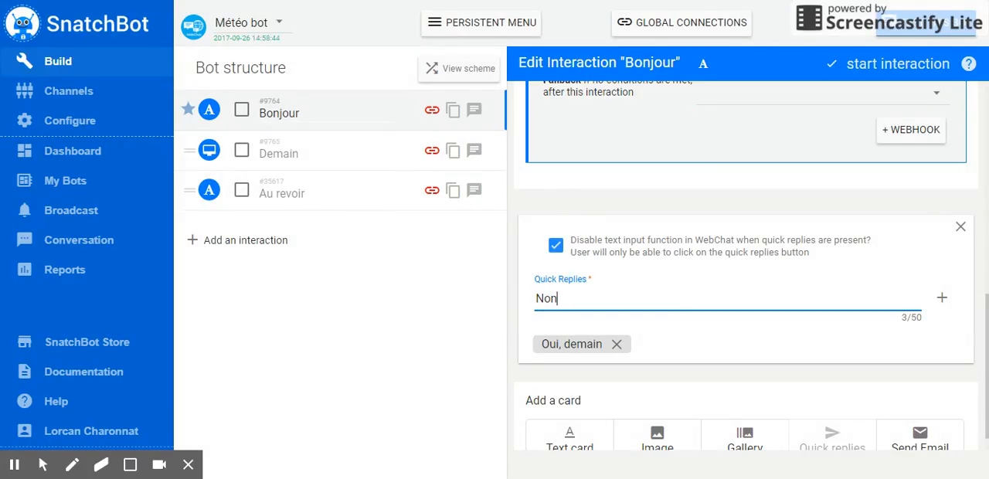
key(Return)
click(418, 219)
click(418, 218)
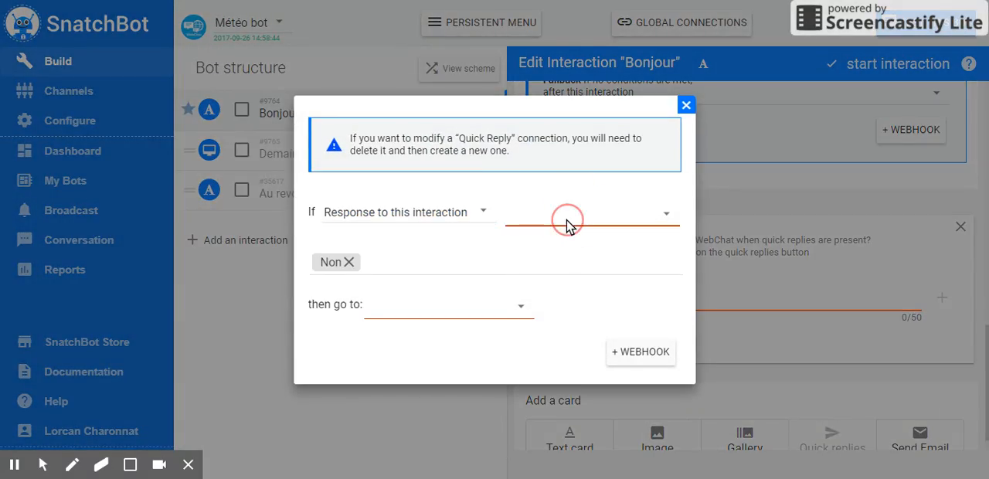
click(568, 226)
click(563, 224)
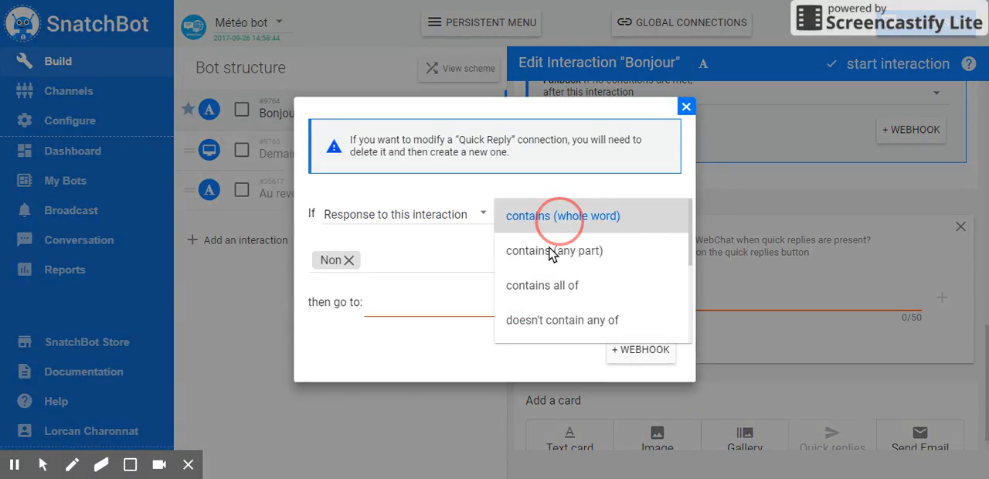
click(472, 318)
click(439, 368)
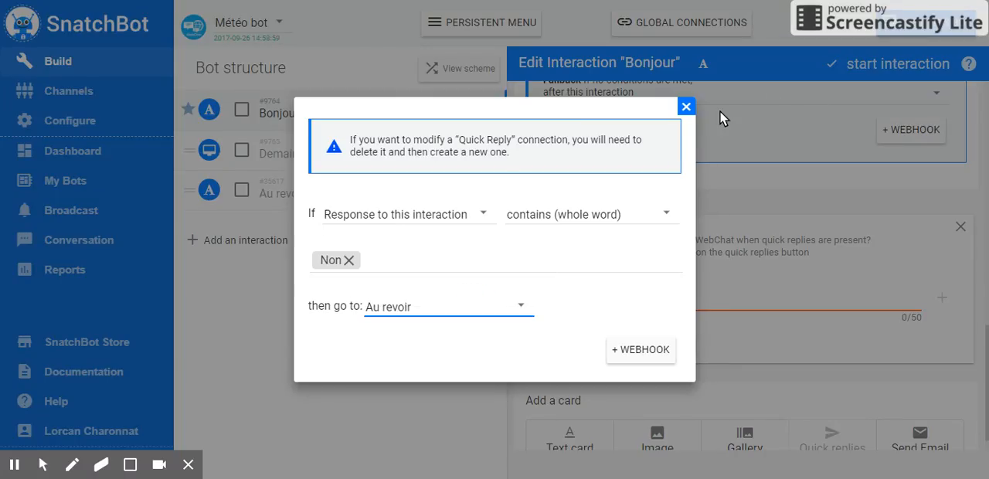
click(685, 106)
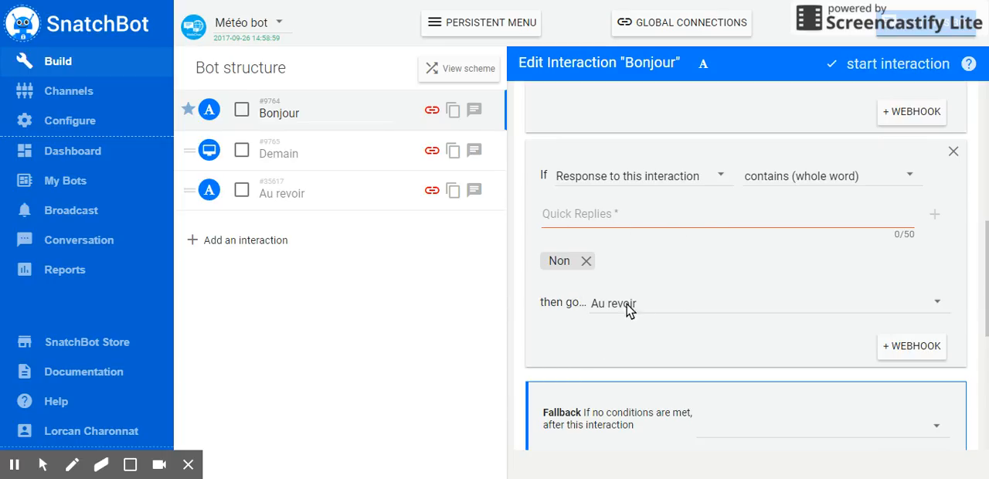
Start a test chat with Météo bot and answer its greeting with the quick reply "Oui, demain".
scroll(711, 366, up, 2)
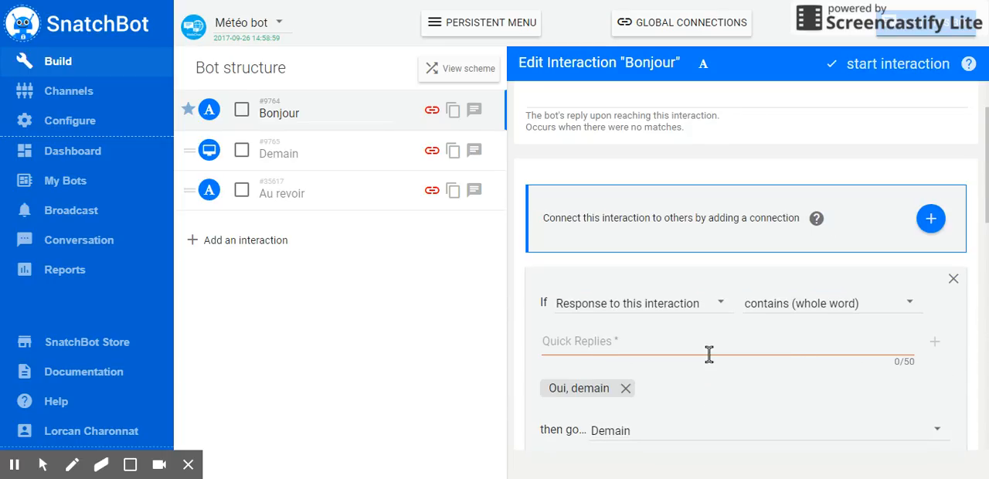
scroll(710, 354, up, 1)
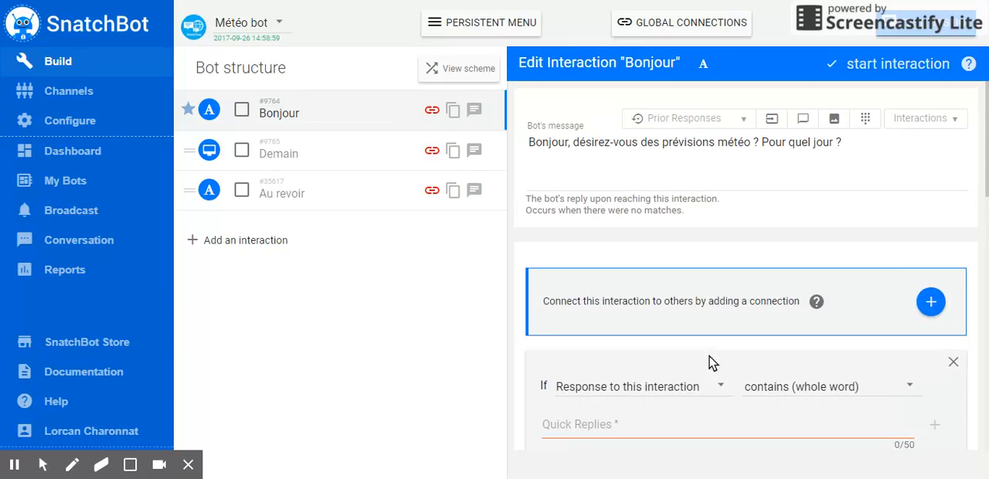
click(900, 49)
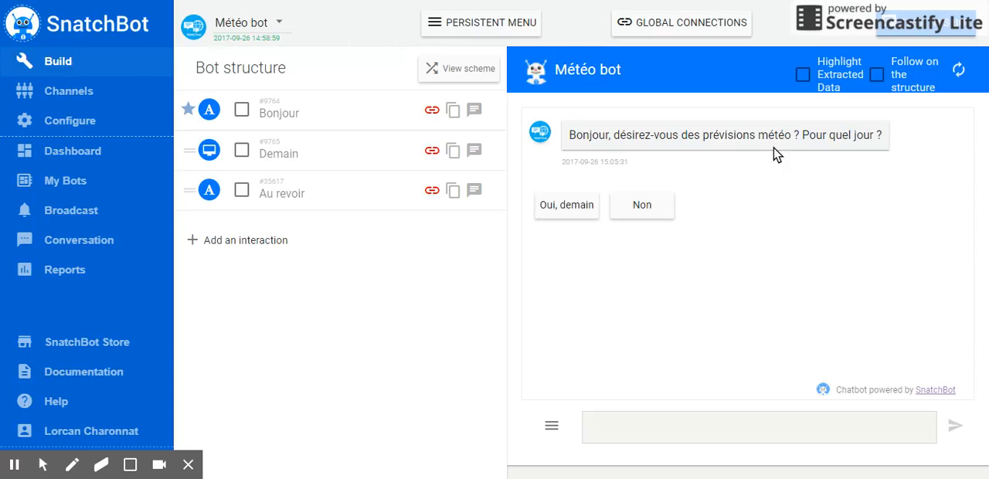
click(568, 205)
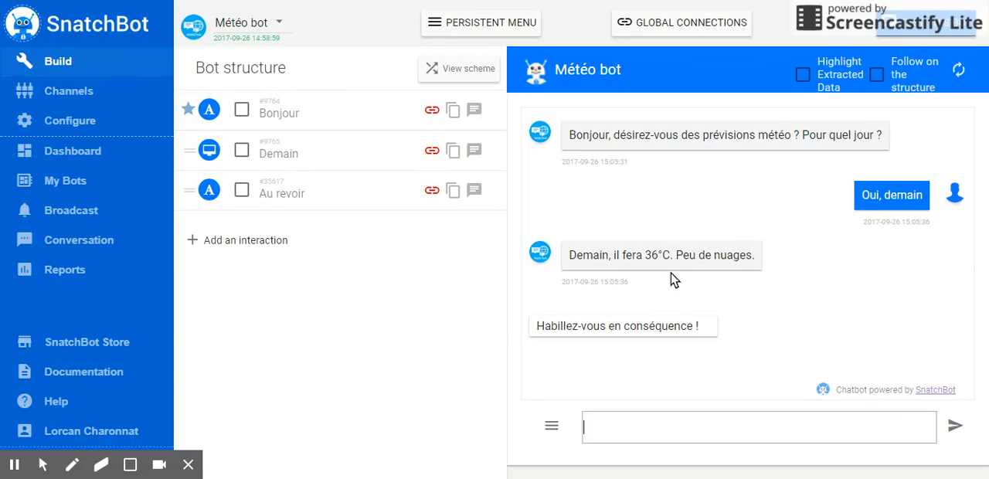
Start the test conversation over and answer the greeting with the quick reply "Non".
click(553, 426)
click(518, 395)
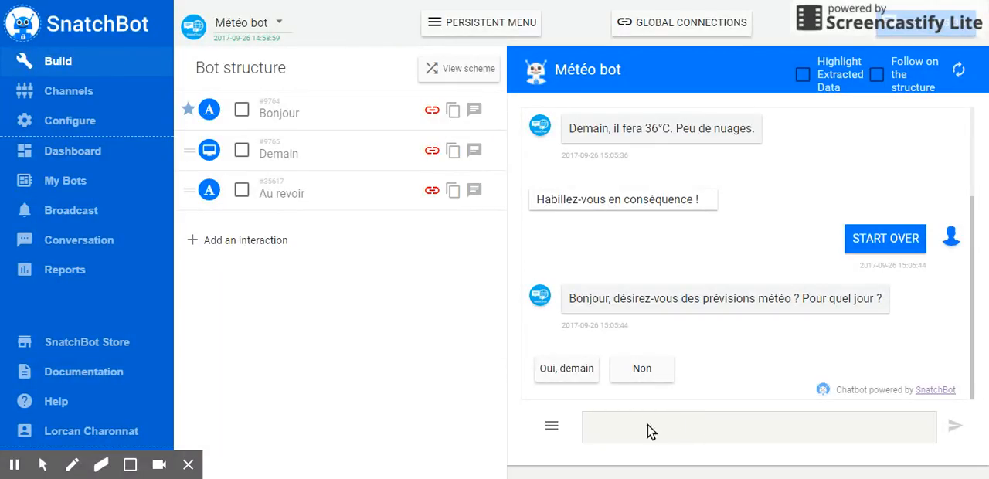
click(642, 370)
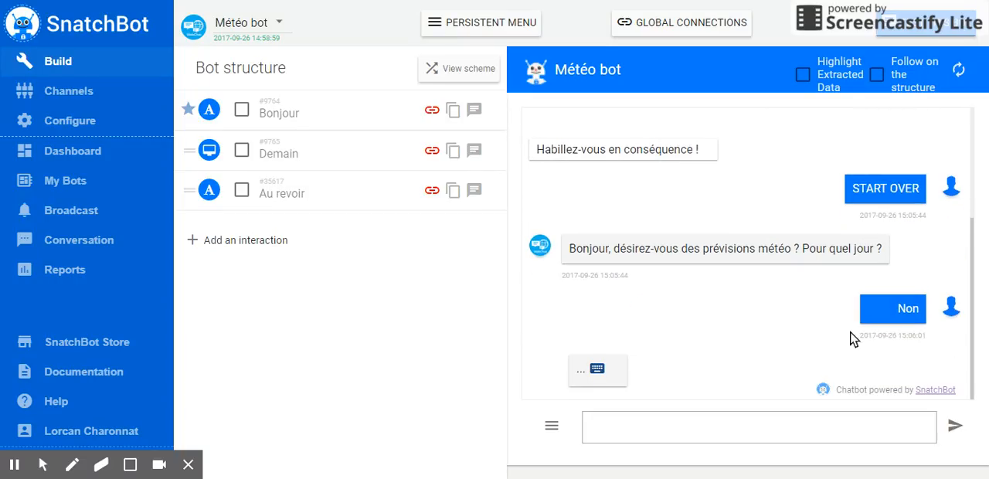